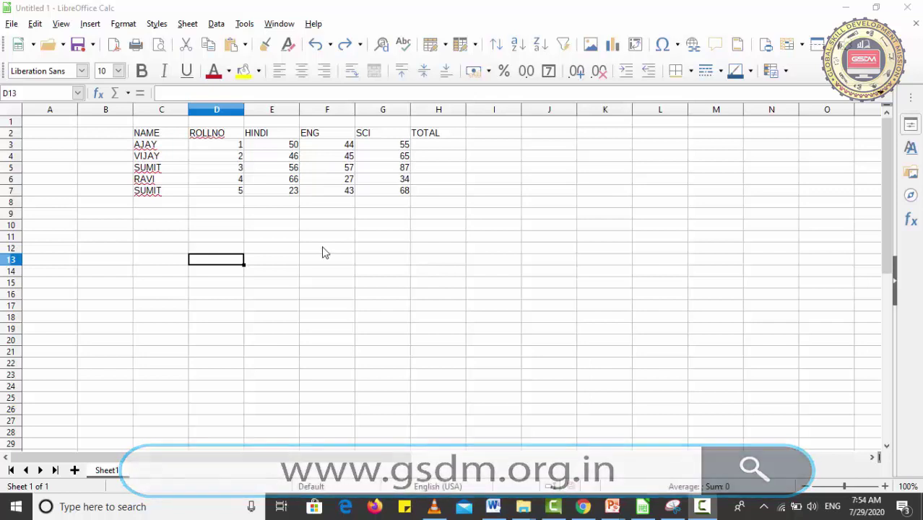
Step: Select the entire columns B, C and D one after another, and clear the selection by making A6 active
click(106, 110)
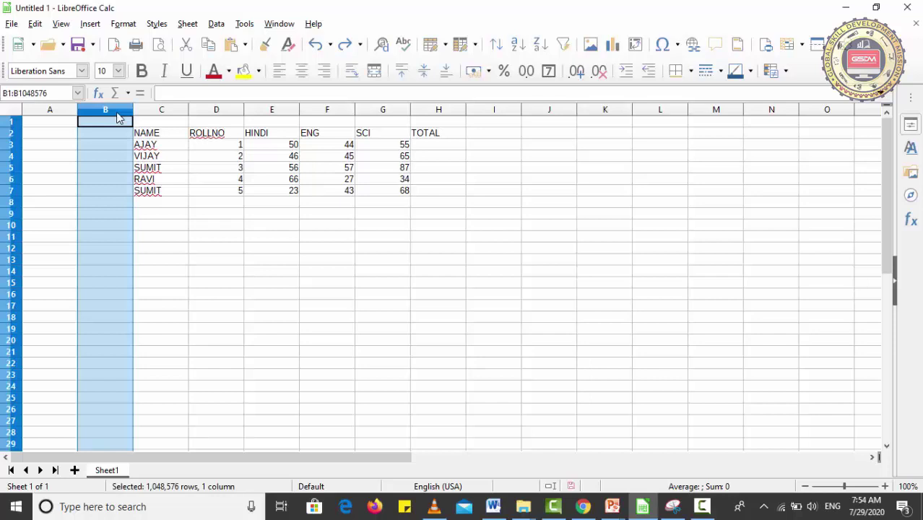
click(170, 115)
click(195, 116)
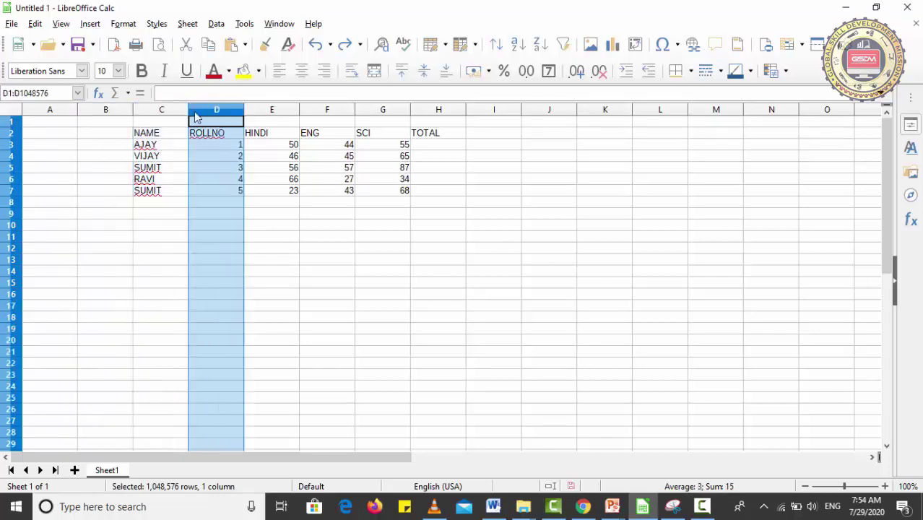
click(47, 180)
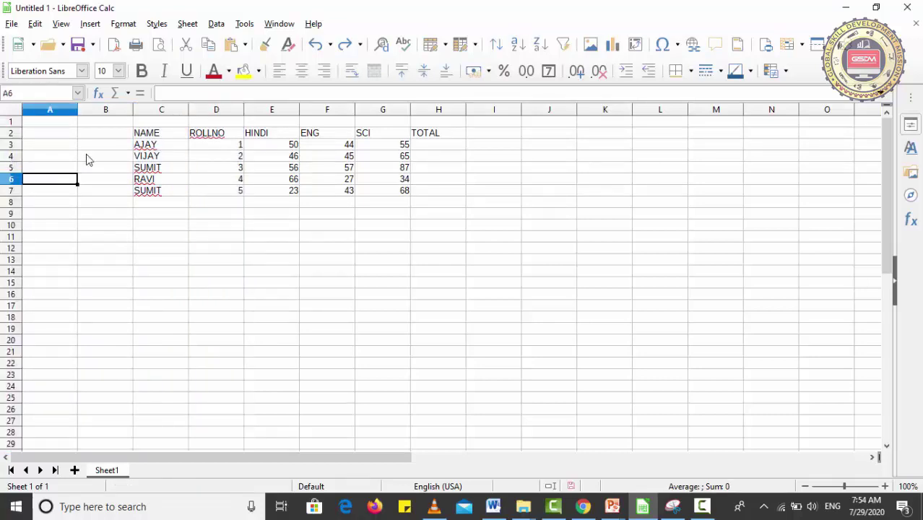
Step: Select the entire rows 4 and 5 one after another, and clear the row selection
click(9, 157)
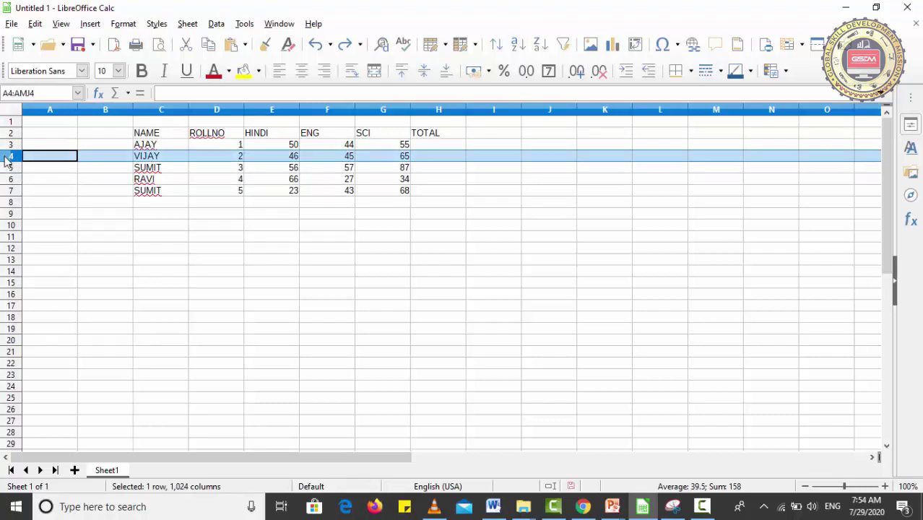
click(8, 168)
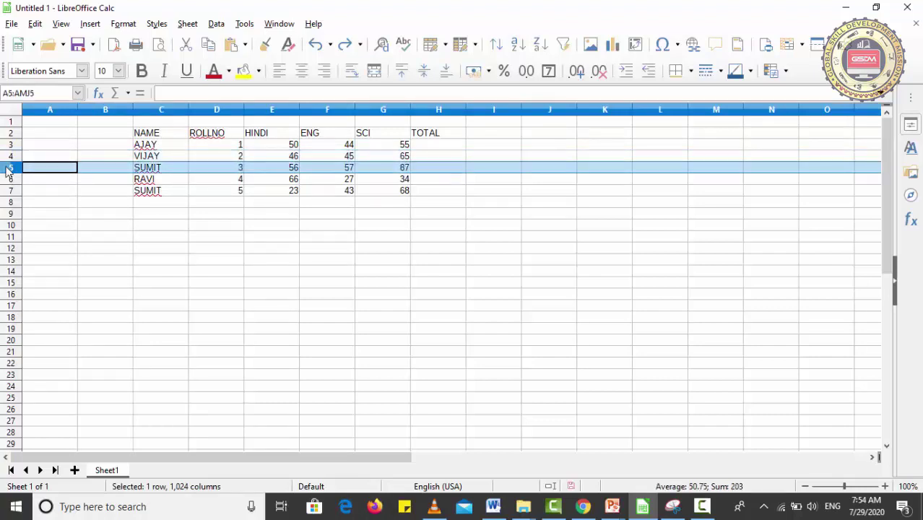
click(98, 237)
Step: Select the cell range C2:E5, starting from the NAME heading, and deselect it
click(147, 139)
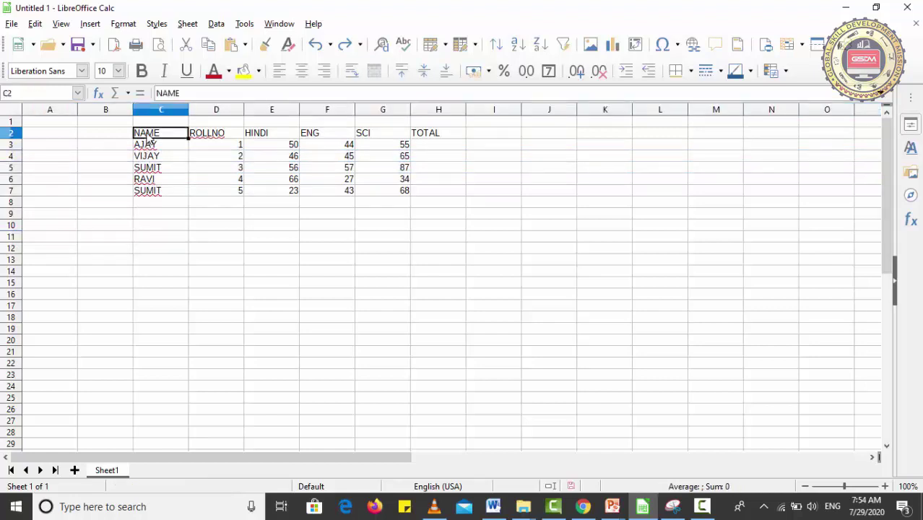
drag(146, 139, 269, 176)
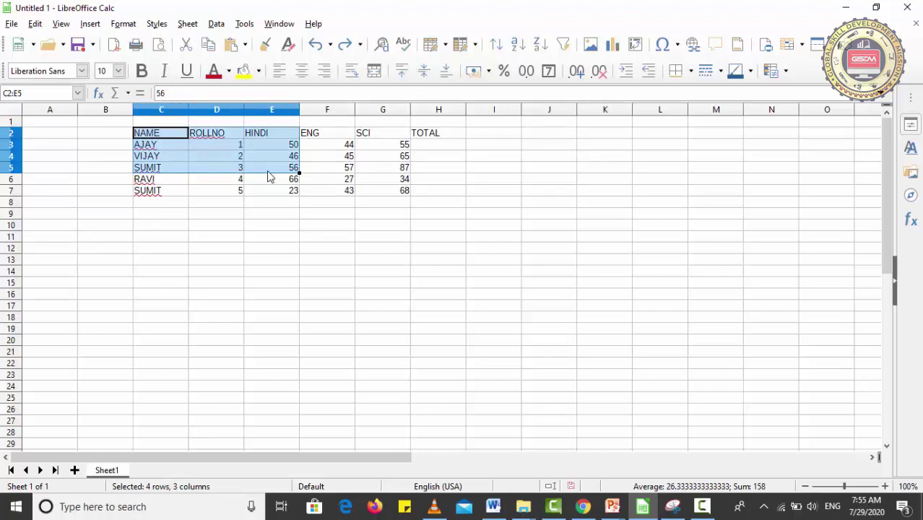
click(267, 173)
Step: Extend a selection from the NAME heading across to TOTAL and two rows down, covering C2:H4, and deselect it
click(144, 134)
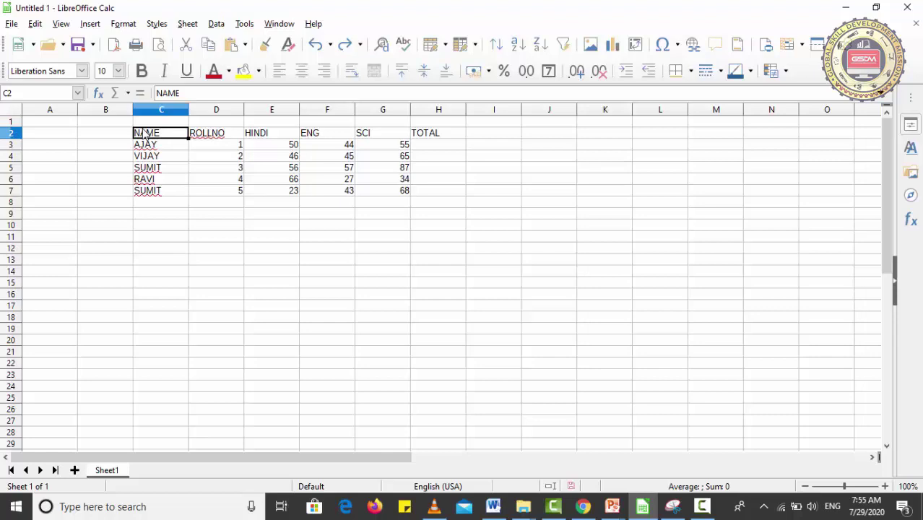
key(shift+Right)
key(shift+Right)
key(shift+Right)
key(shift+Right)
key(shift+Right)
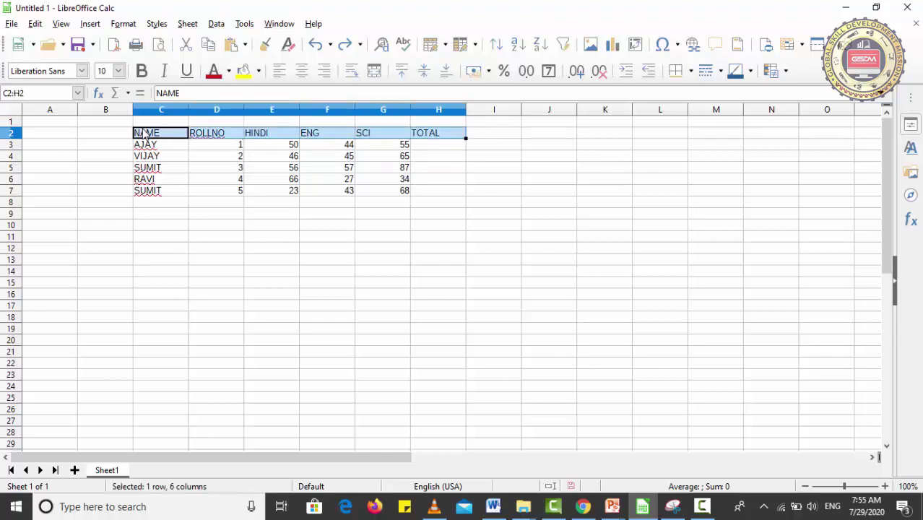
key(shift+Down)
key(shift+Down)
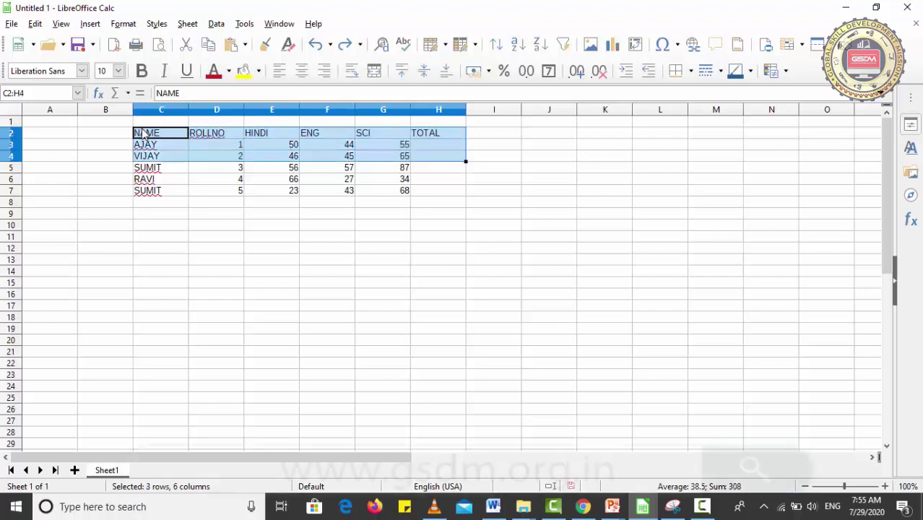
click(342, 179)
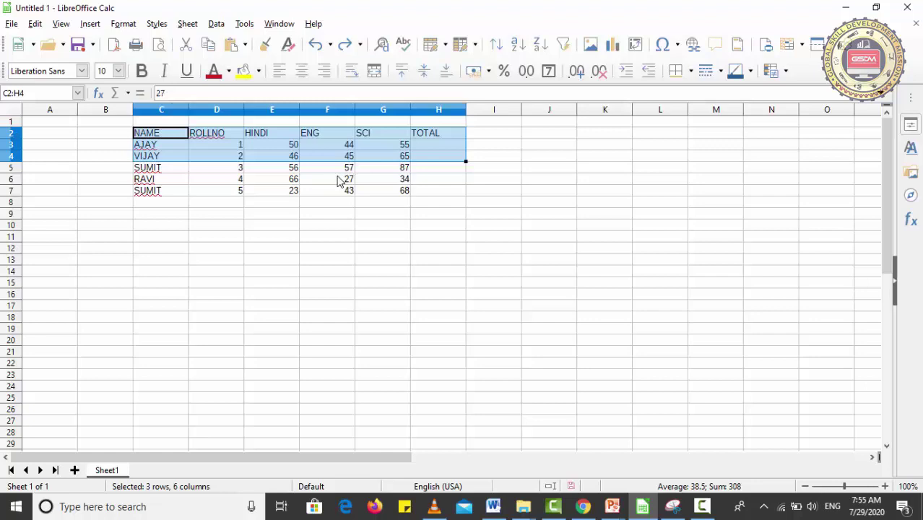
click(583, 178)
Step: Select the entire ROLLNO column D and the entire row 5 separately, clearing the selection each time
click(208, 109)
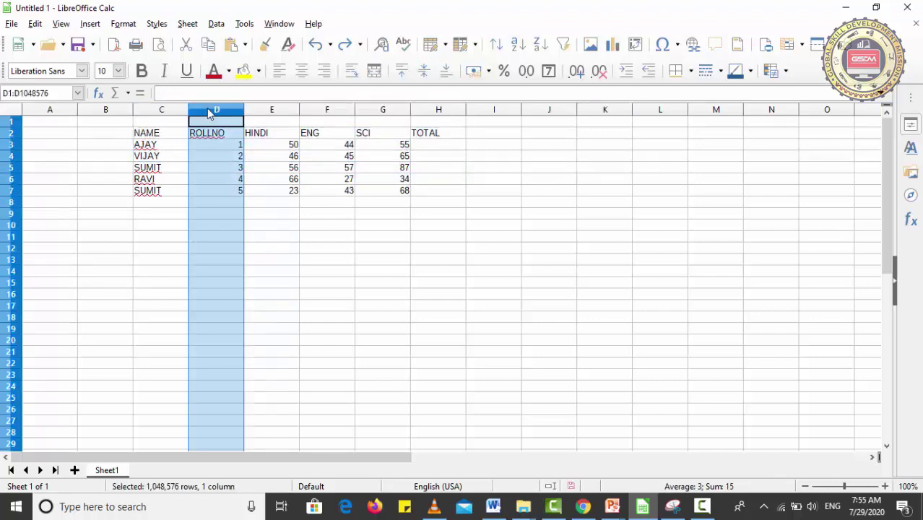
click(481, 186)
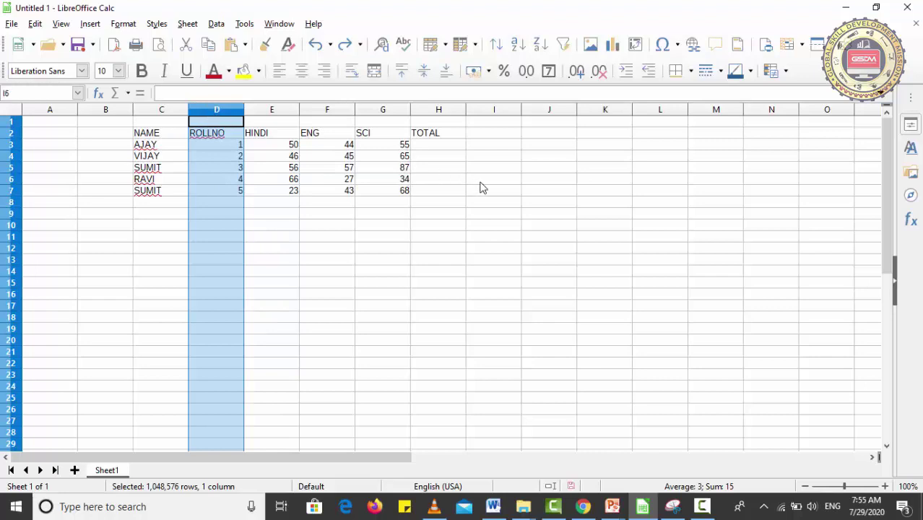
click(16, 168)
click(496, 274)
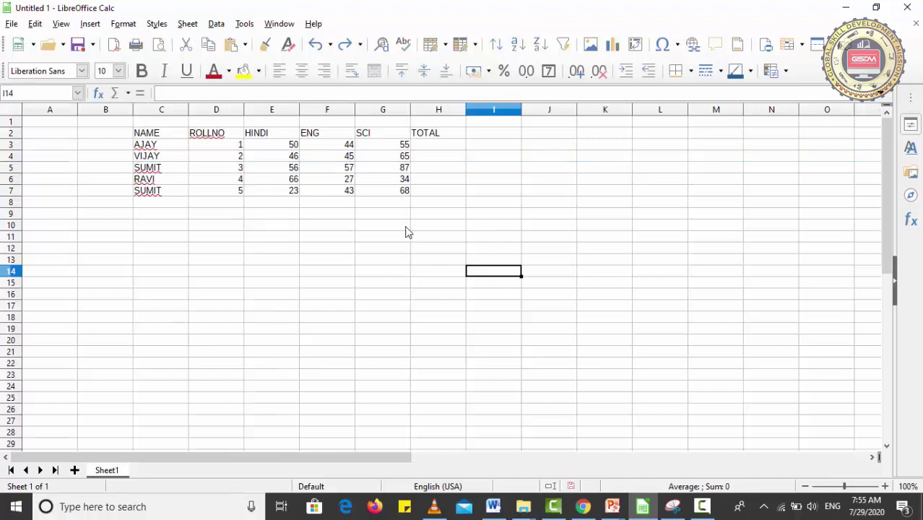
Step: Select the whole marks table, C2:H7, twice, clearing the selection each time
drag(174, 133, 448, 201)
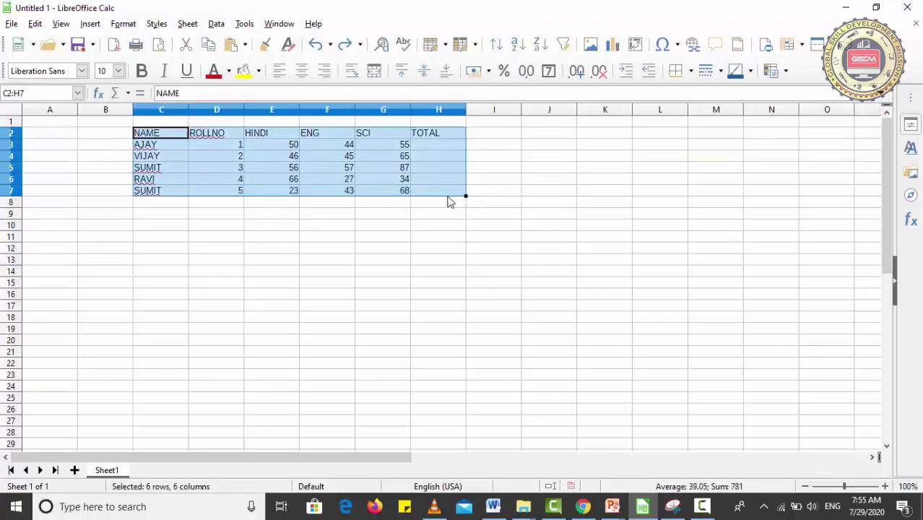
click(292, 254)
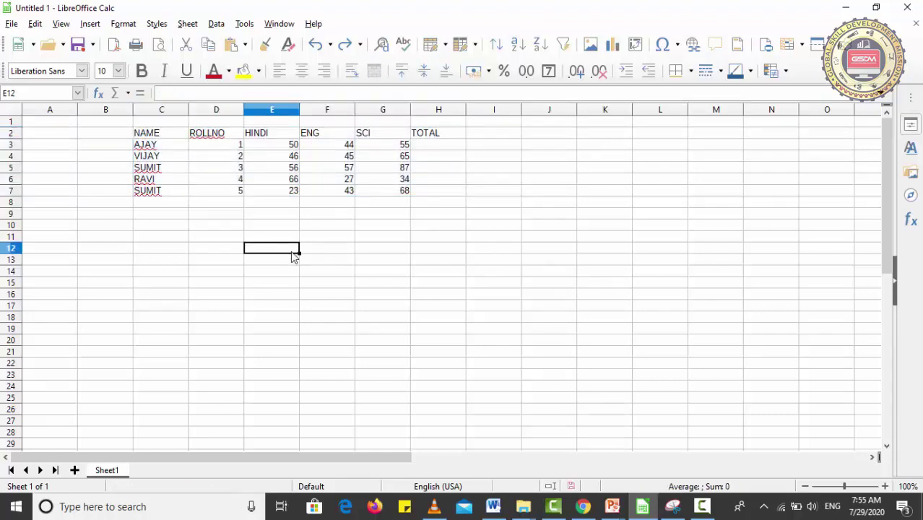
click(221, 171)
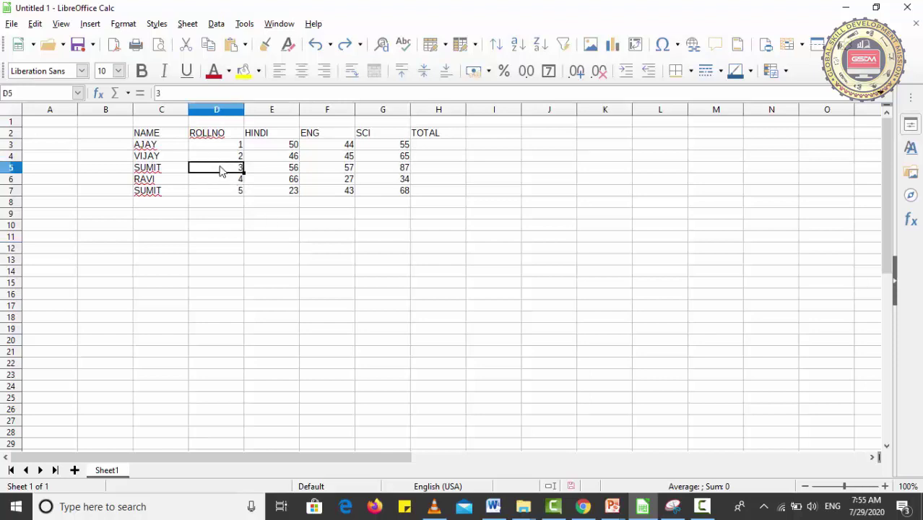
drag(163, 136, 426, 199)
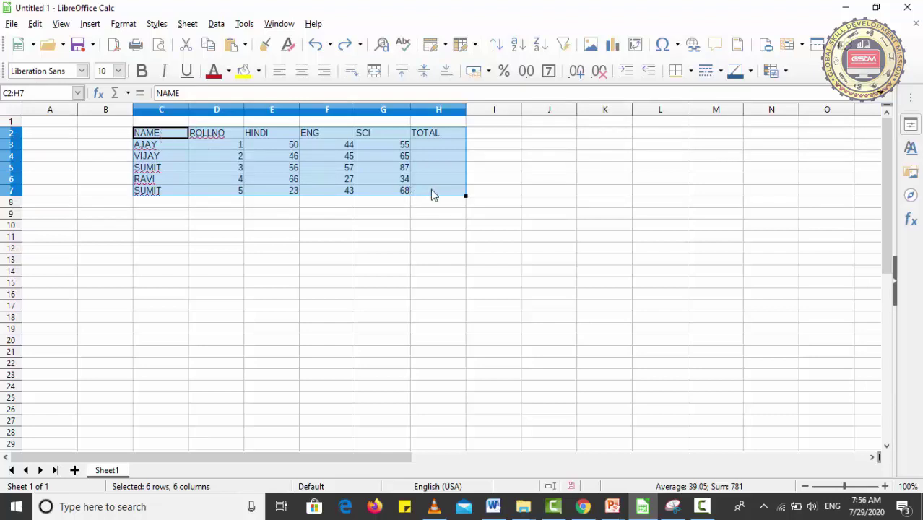
click(390, 219)
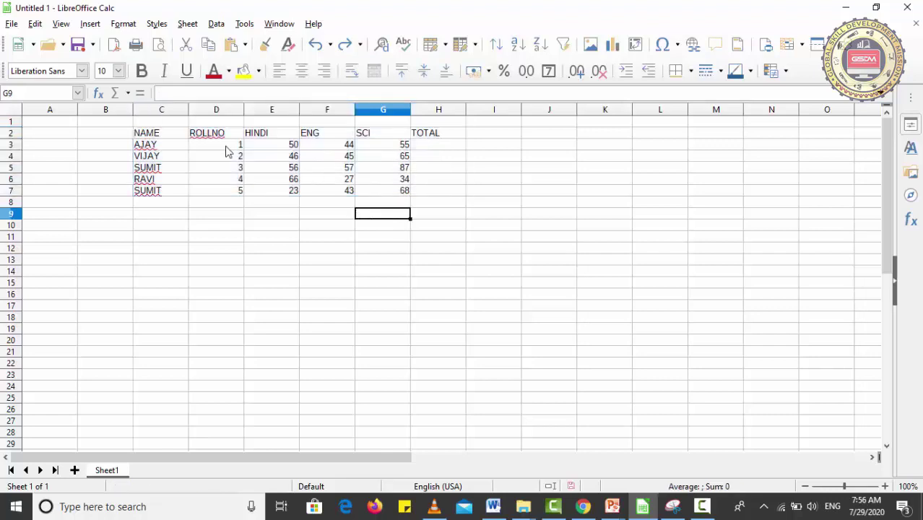
Step: Add the separate cells C2, E5, G7, G4, C7 and C5 to the selection containing G9
ctrl+click(160, 137)
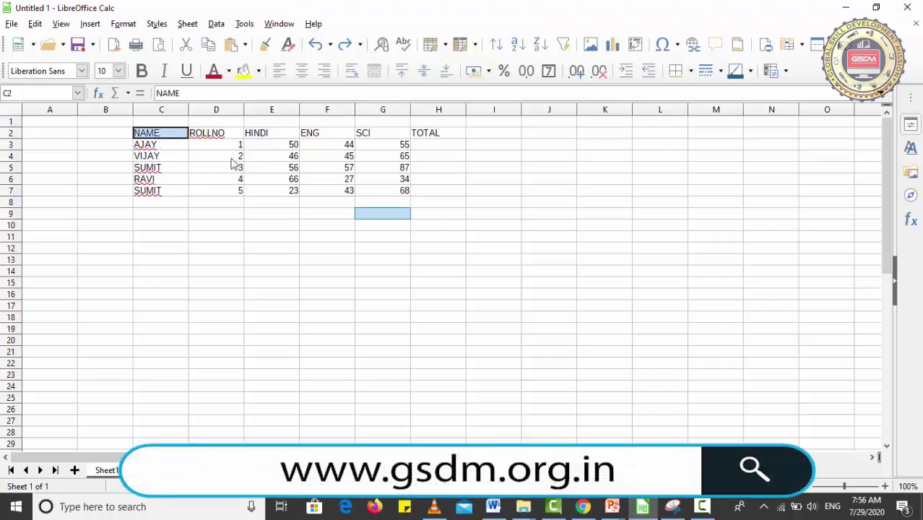
ctrl+click(284, 171)
ctrl+click(387, 190)
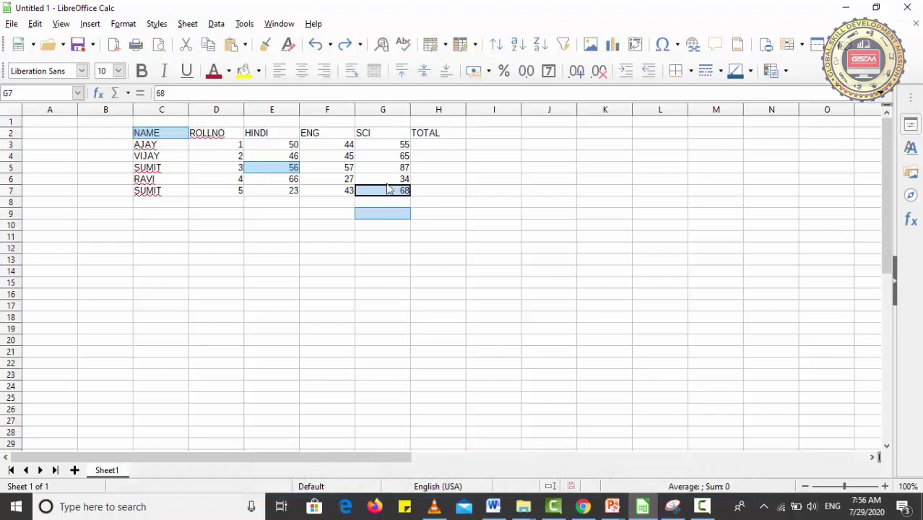
ctrl+click(389, 158)
ctrl+click(160, 192)
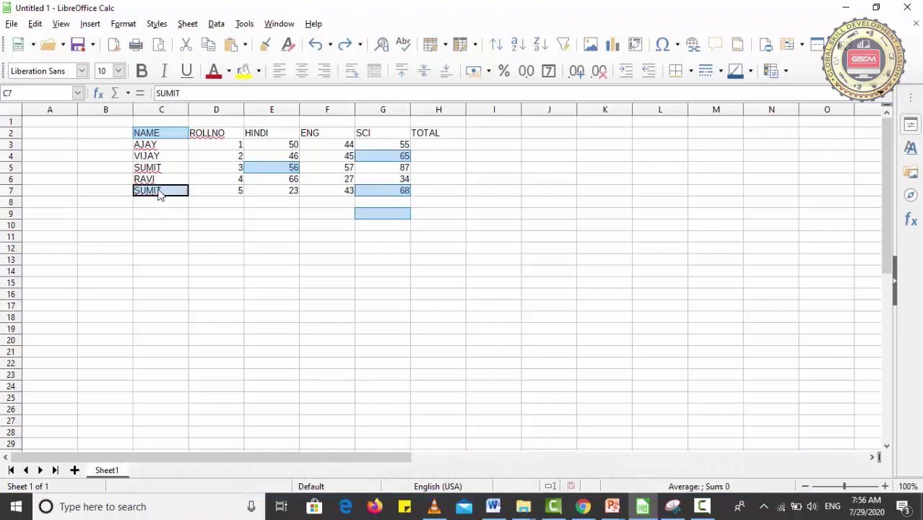
ctrl+click(155, 171)
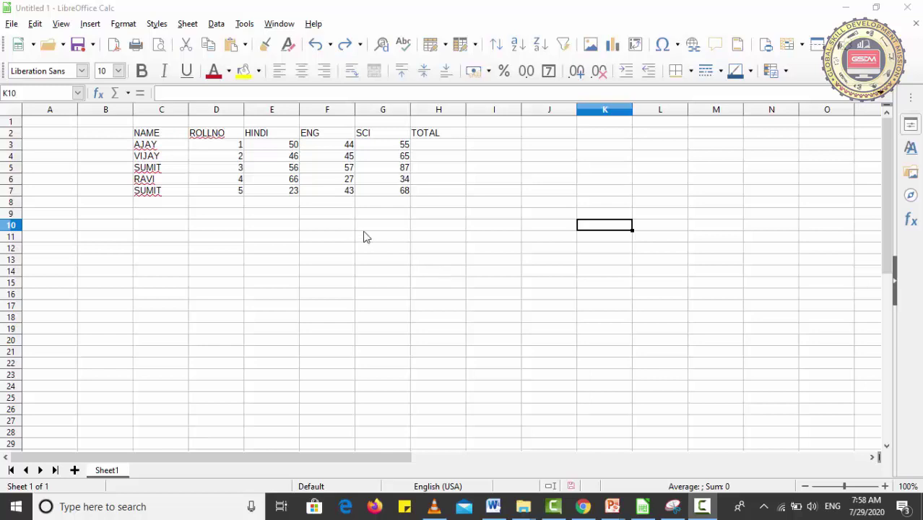
Step: Insert a new column before the HINDI column and enter MATHS as its heading in E2
click(285, 112)
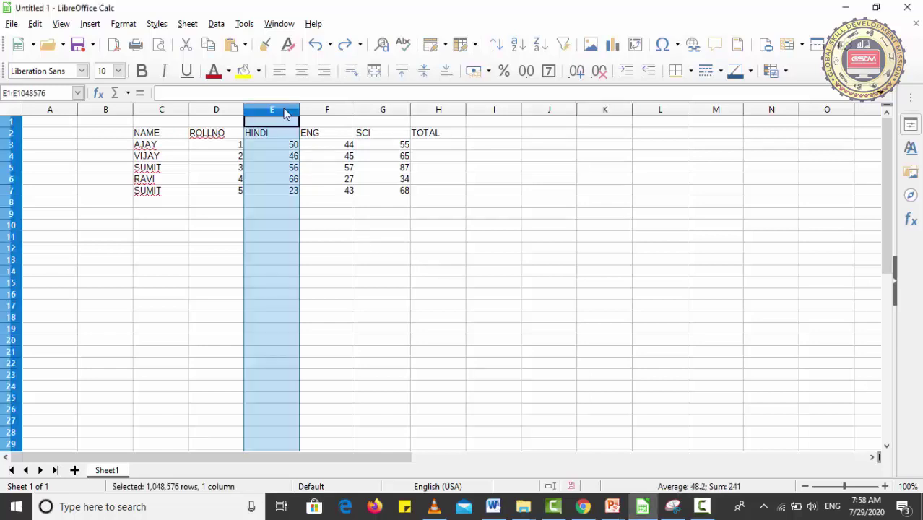
right_click(286, 114)
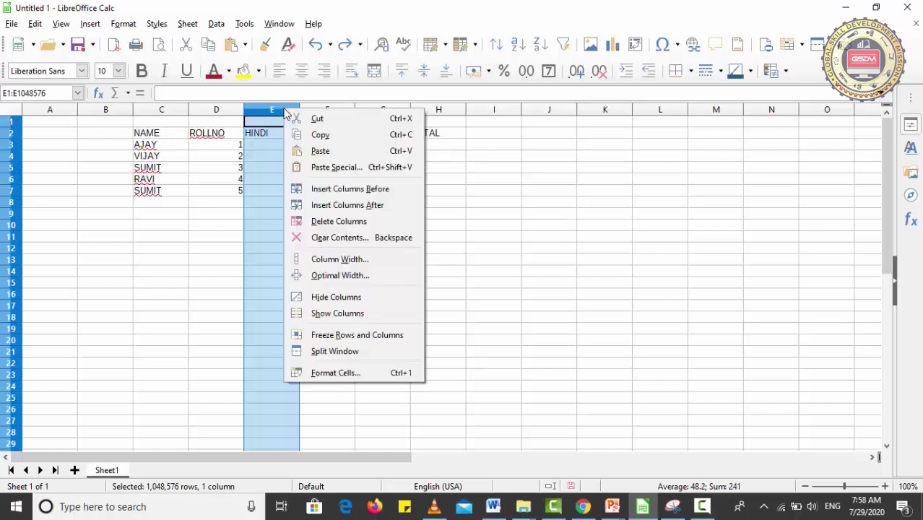
click(364, 194)
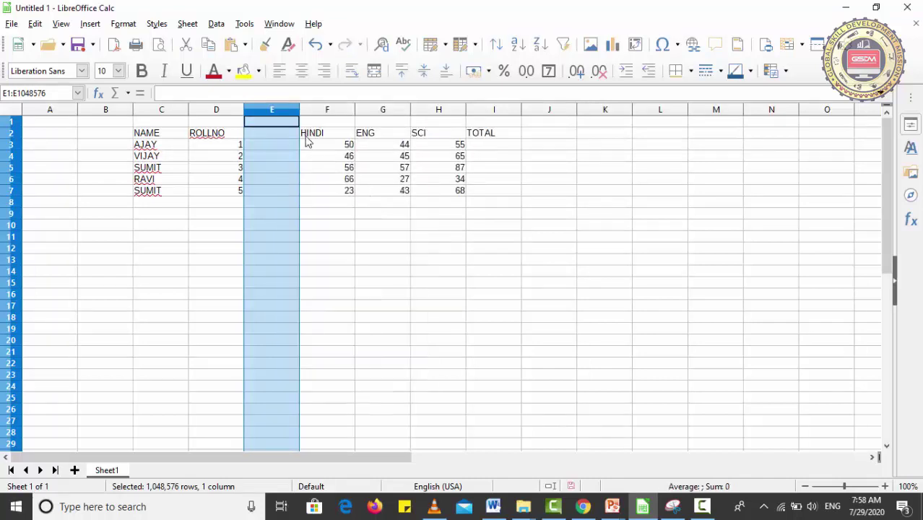
click(283, 134)
text(MATHS)
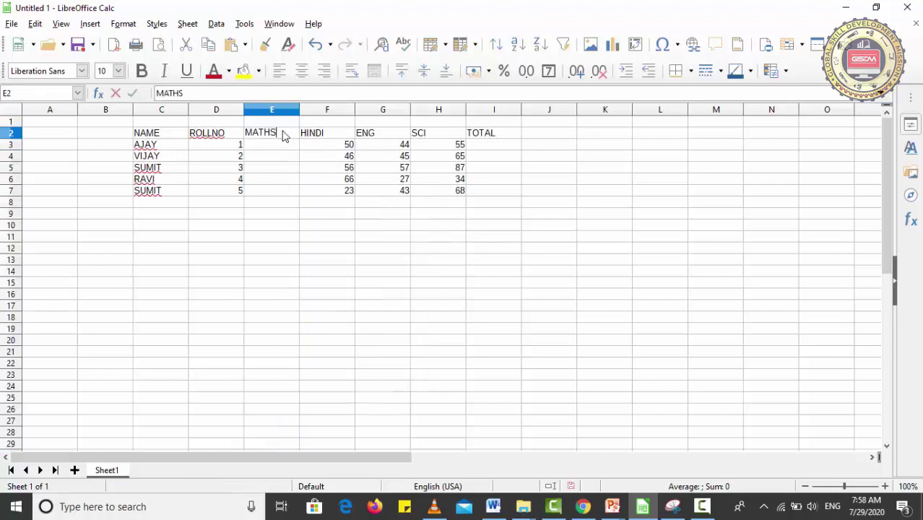
key(Return)
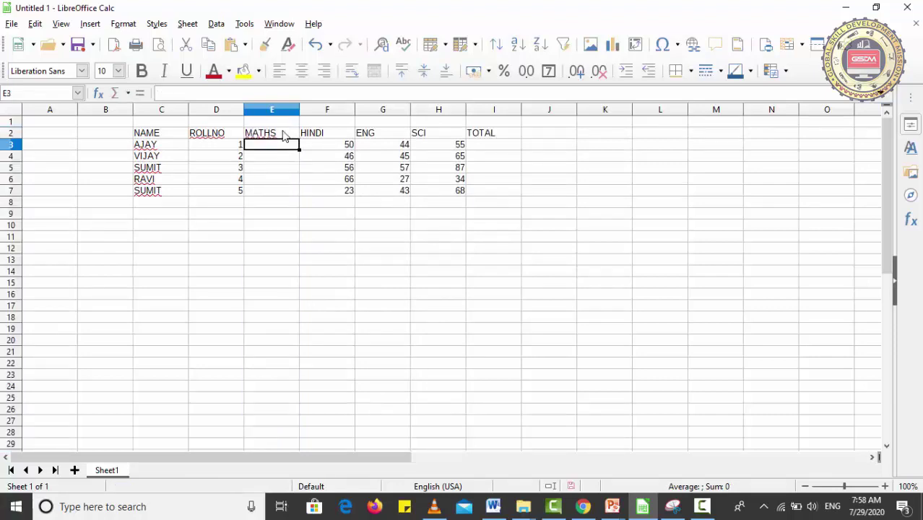
Step: Enter the MATHS marks 45, 66, 77, 88 and 55 in cells E3 to E7
text(45)
key(Return)
text(66)
key(Return)
text(7)
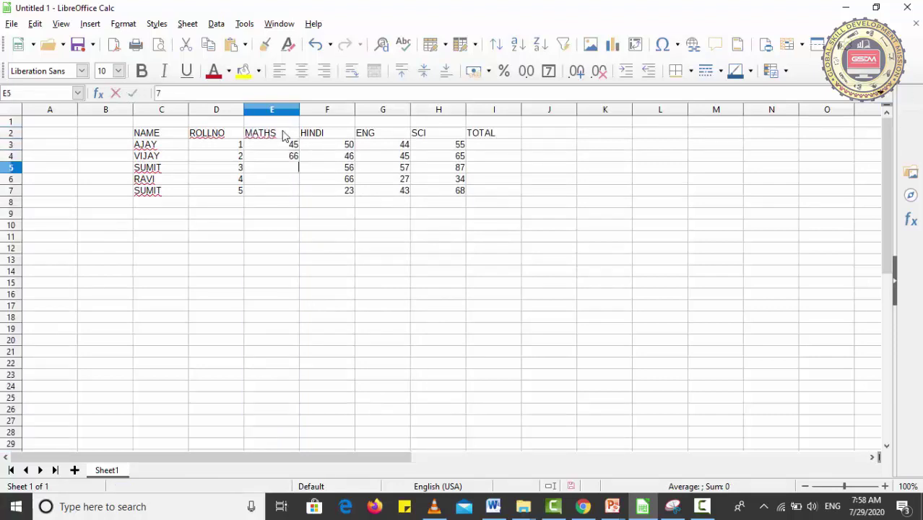
text(7)
key(Return)
text(88)
key(Return)
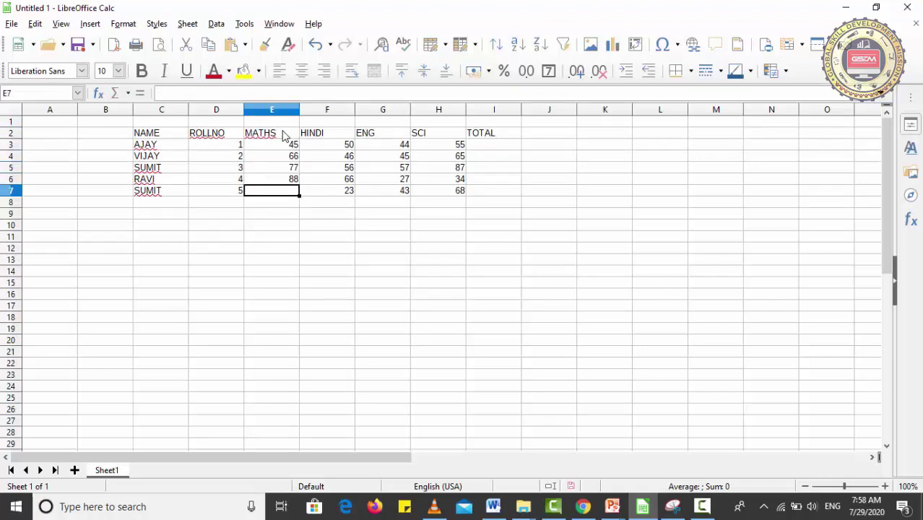
text(55)
key(Return)
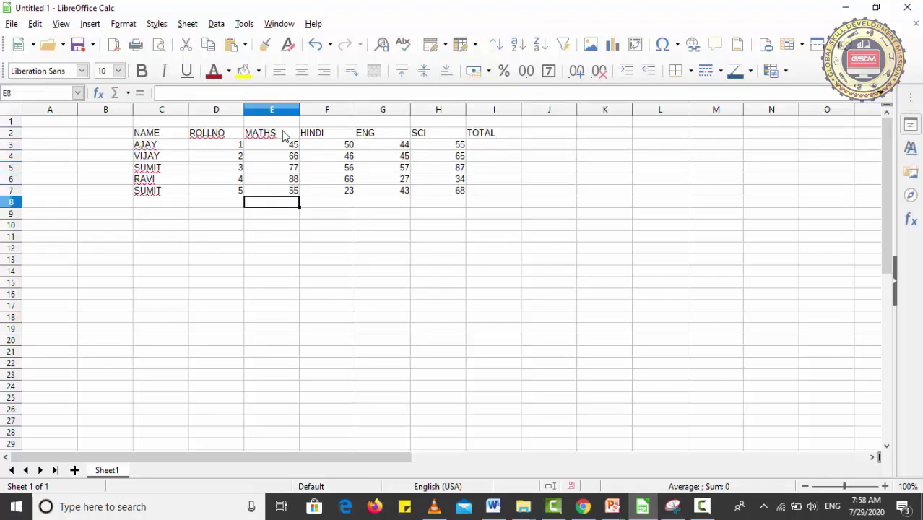
Step: Insert an empty column after the HINDI column and make its heading cell G2 active
click(326, 114)
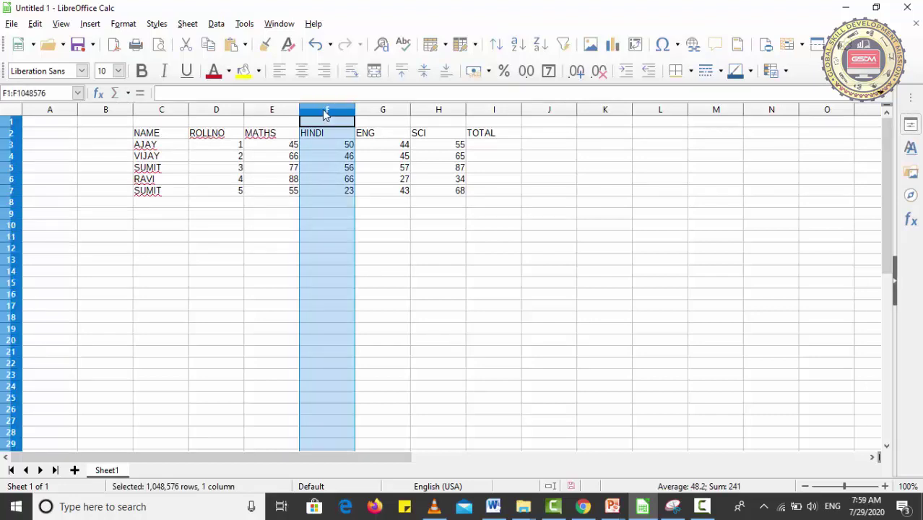
right_click(326, 116)
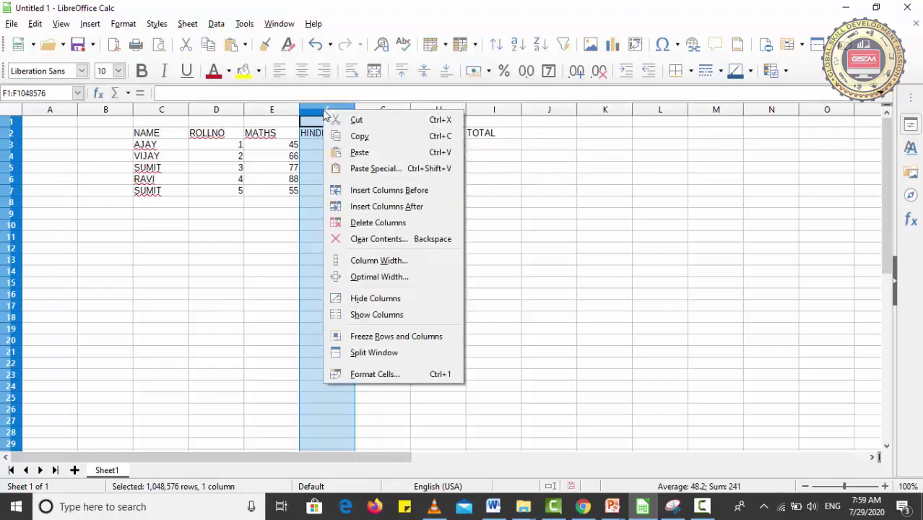
click(396, 207)
click(385, 137)
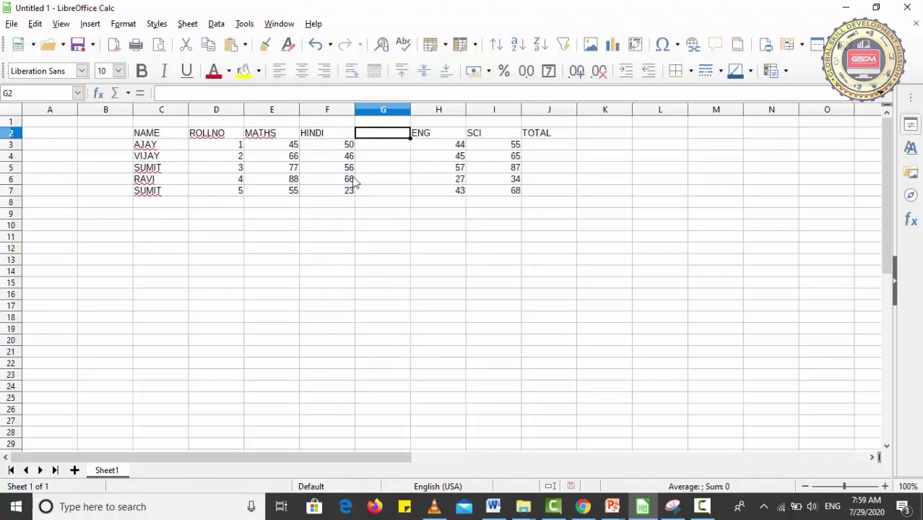
Step: Insert an empty row above row 5 in the student marks table
click(10, 169)
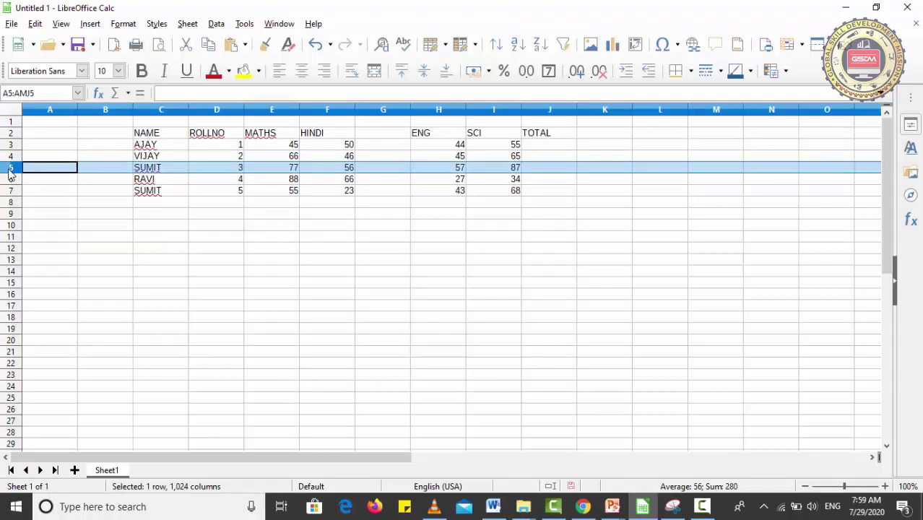
right_click(11, 174)
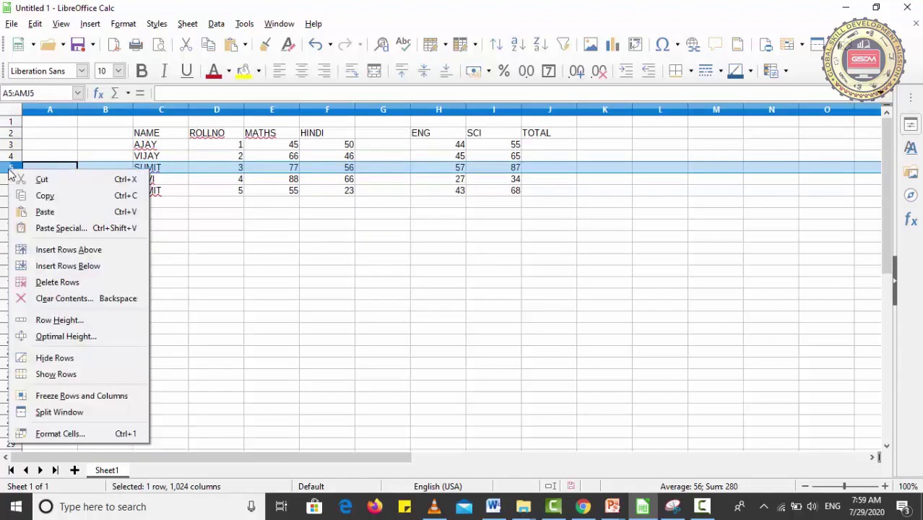
click(92, 259)
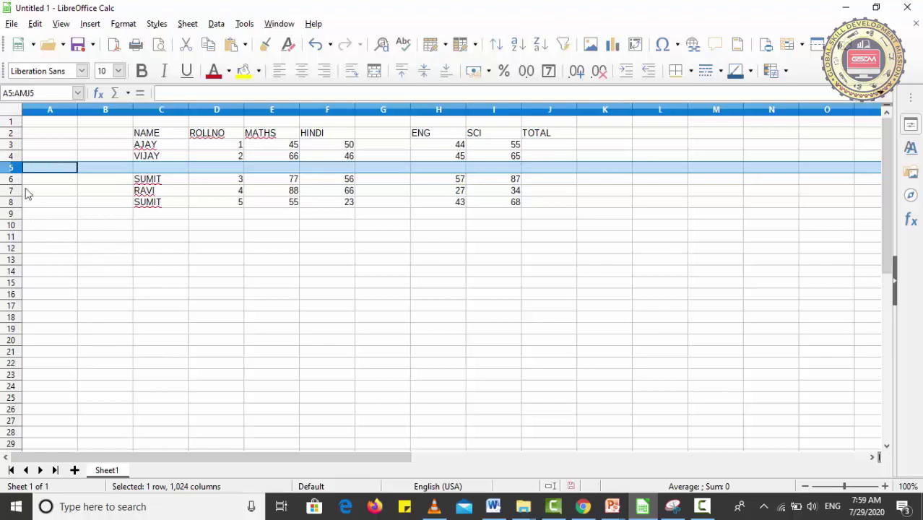
Step: Enter the new student's name in C5 and the roll number 6 in D5
click(145, 172)
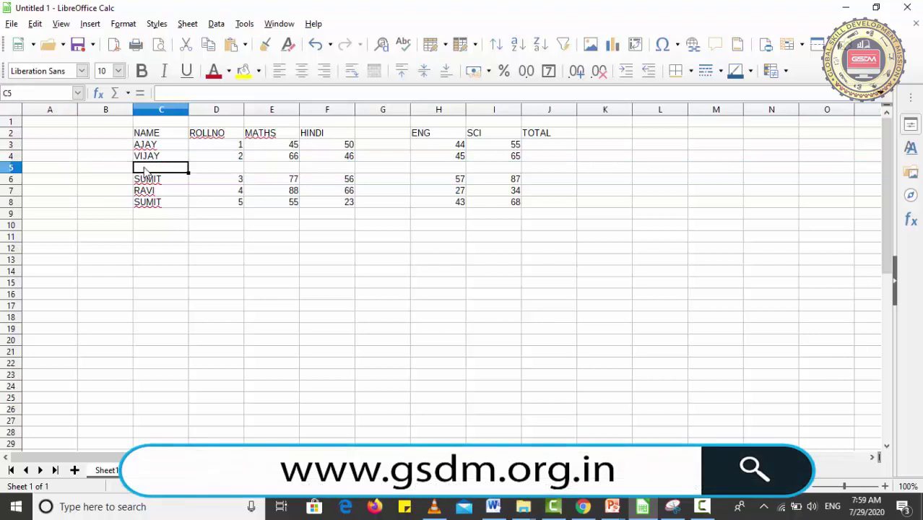
text(SURENDER)
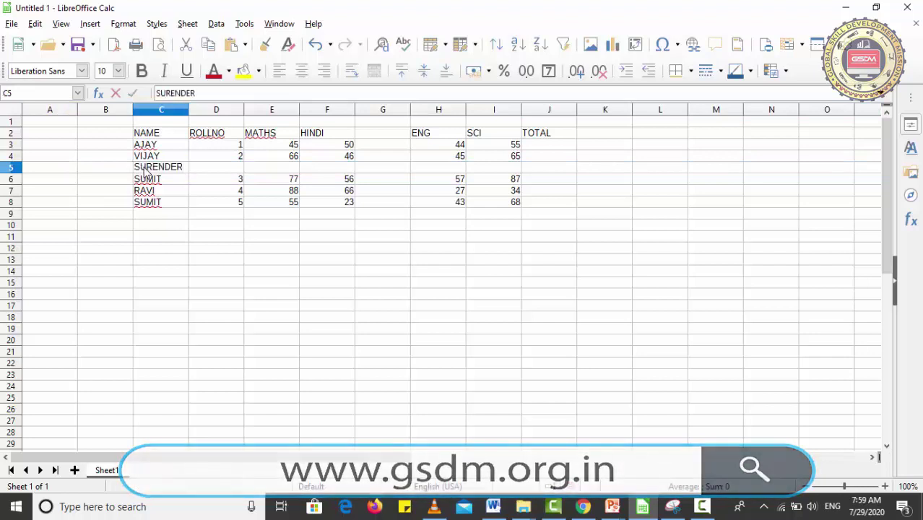
key(Tab)
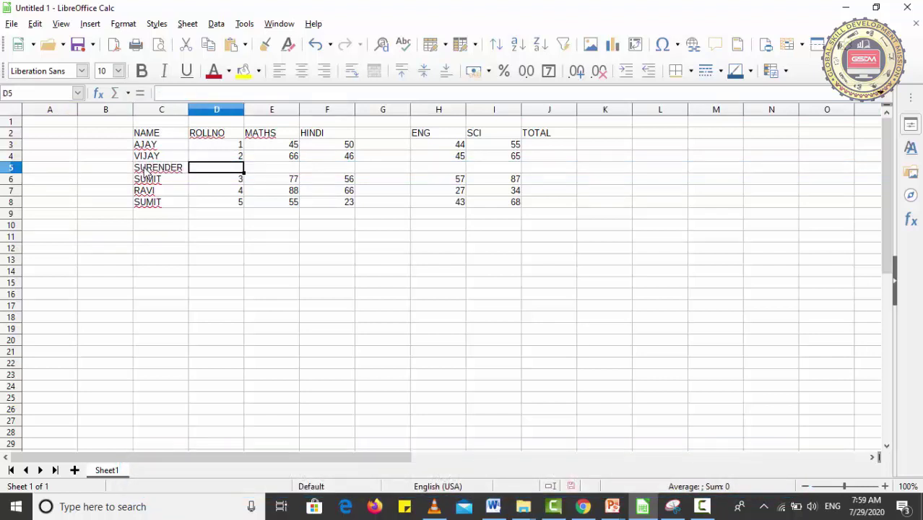
text(6)
key(Tab)
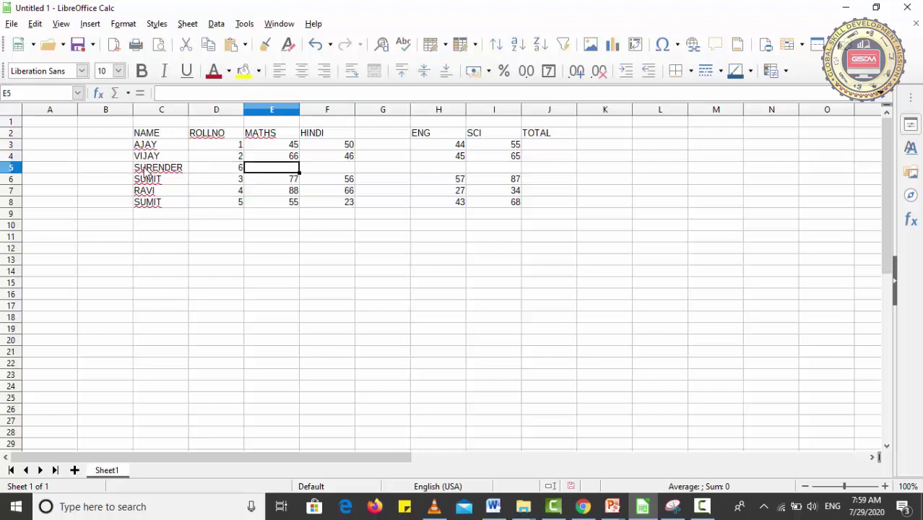
Step: Fill in the new student's marks in row 5: MATHS 34, HINDI 54, ENG 56 and SCI 76, leaving G5 empty
text(34)
key(Tab)
text(54)
key(Tab)
key(Tab)
key(Tab)
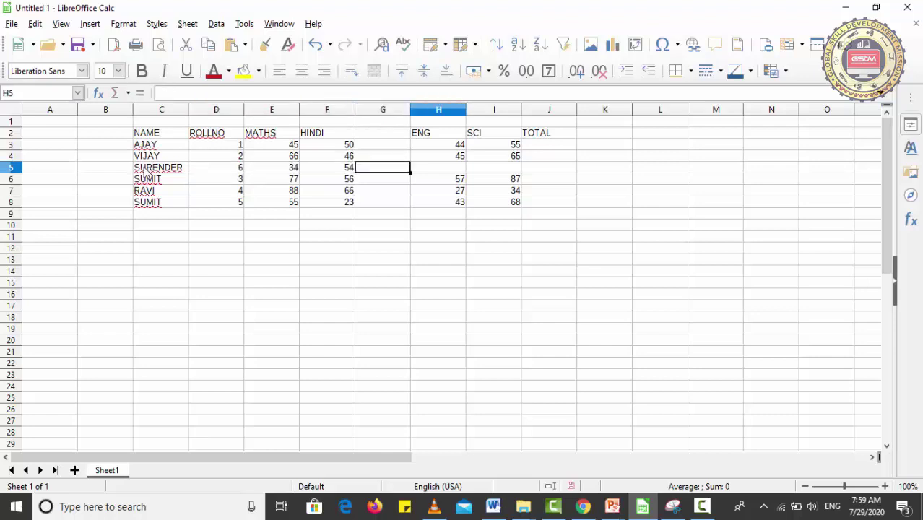
key(shift+Tab)
text(56)
key(Tab)
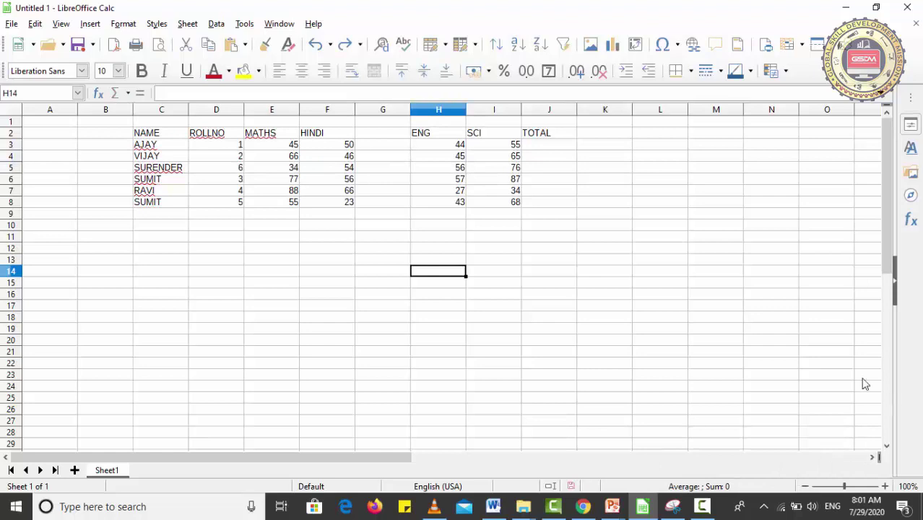
Step: Insert an empty row below row 6 and clear the row selection
click(9, 180)
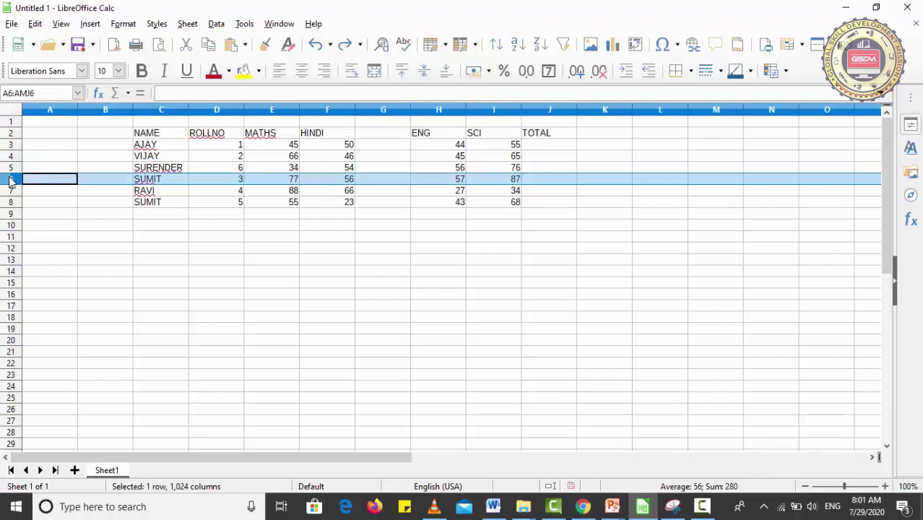
right_click(9, 180)
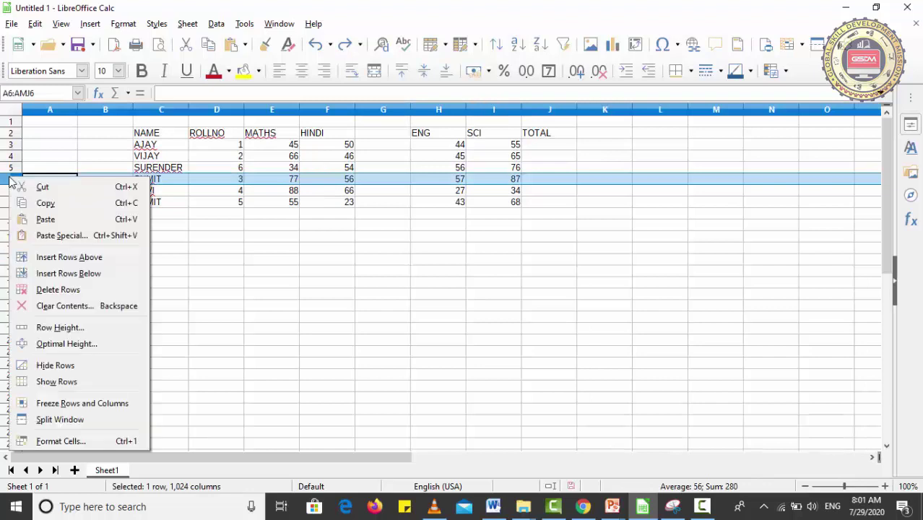
click(82, 273)
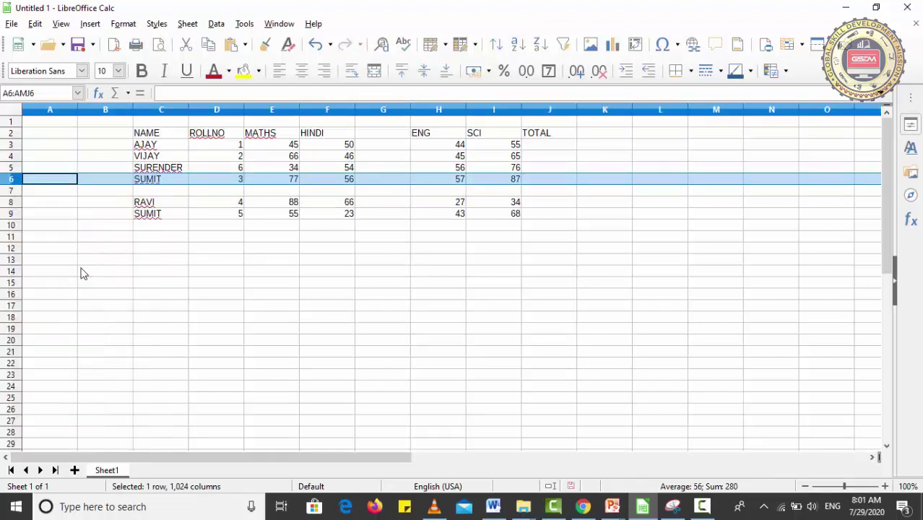
click(297, 310)
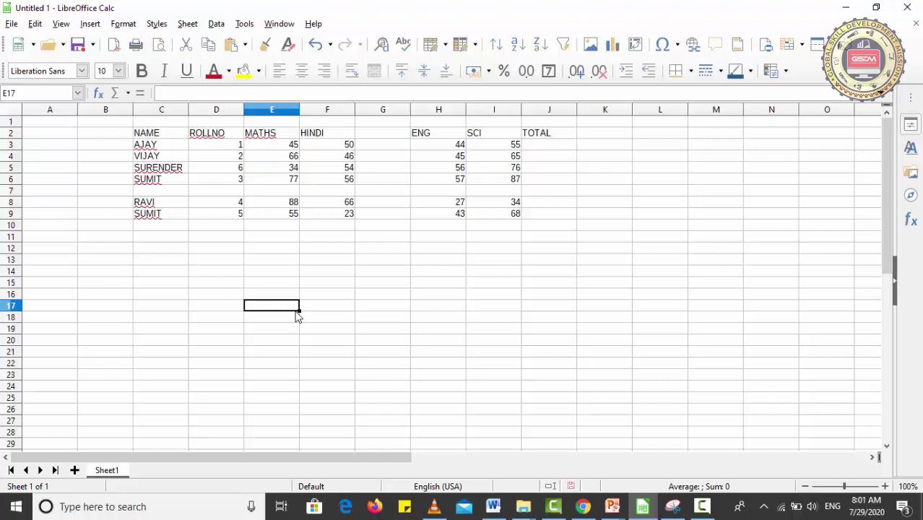
Step: Insert a blank cell at E4 in the MATHS column, shifting the existing cells down
click(280, 160)
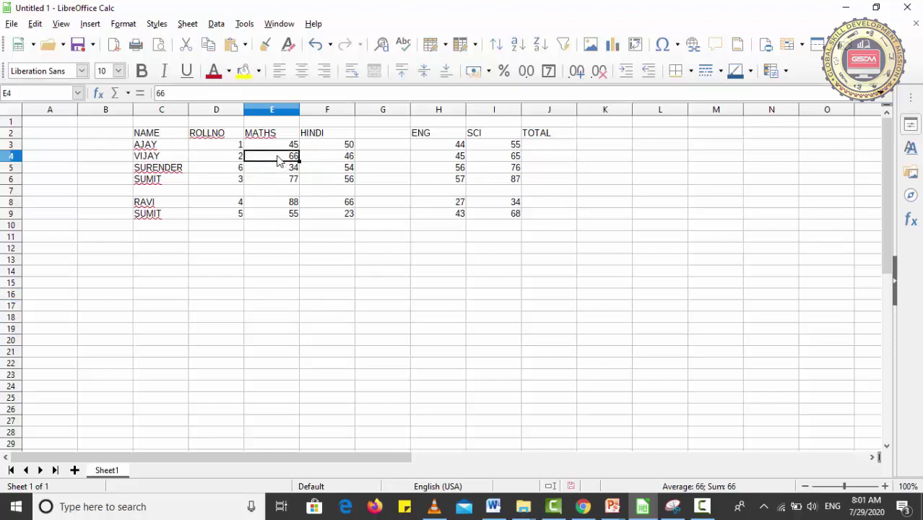
right_click(279, 159)
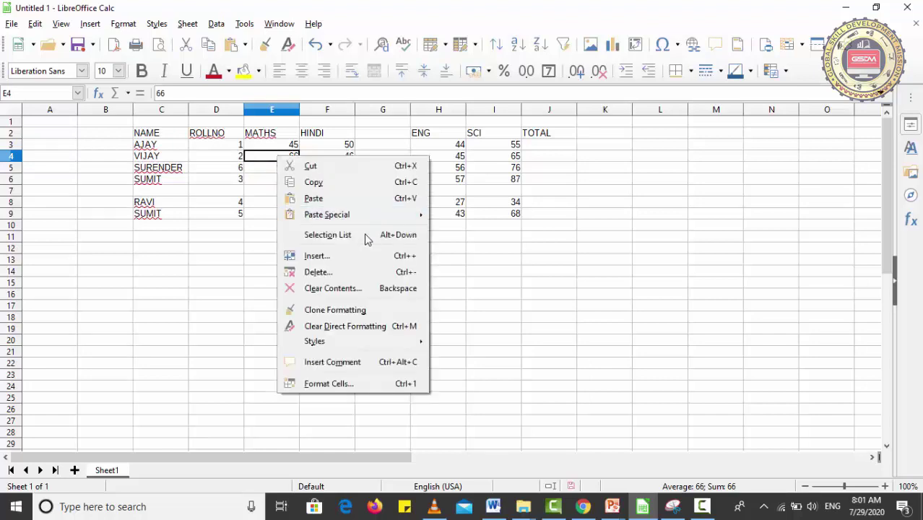
click(363, 260)
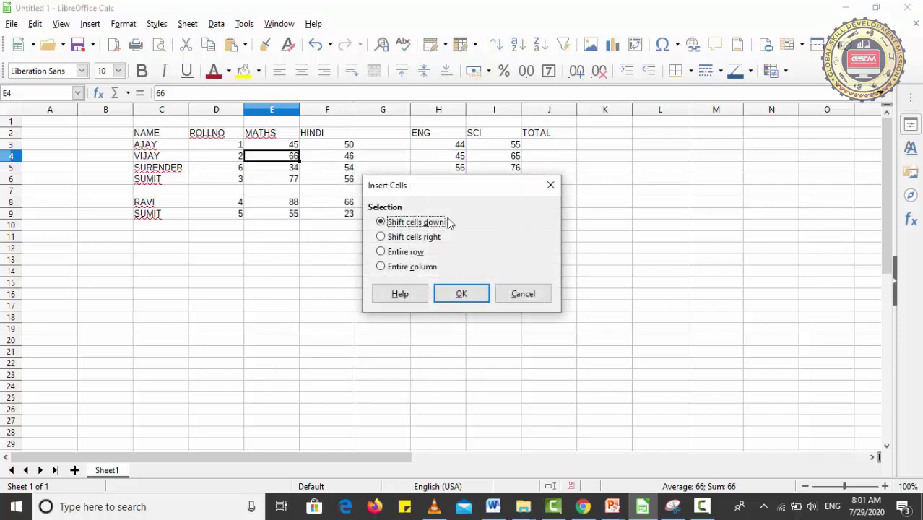
drag(467, 189, 662, 206)
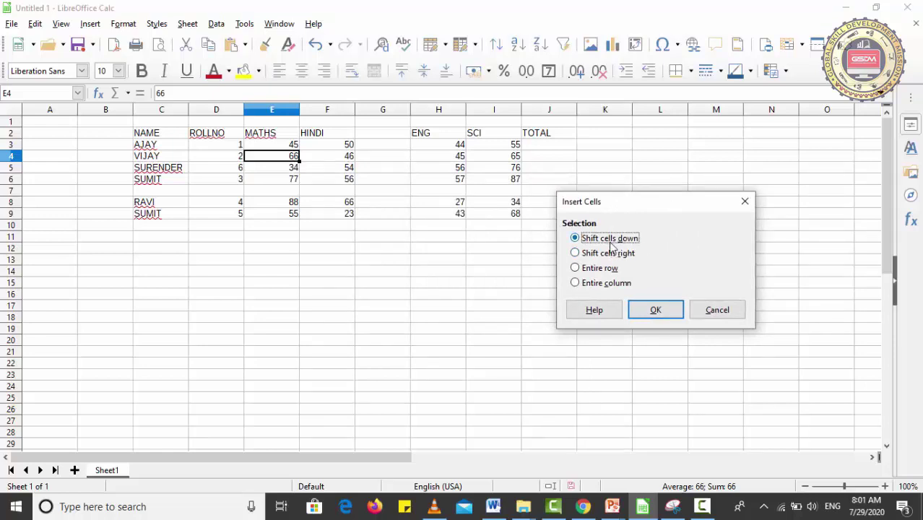
click(650, 310)
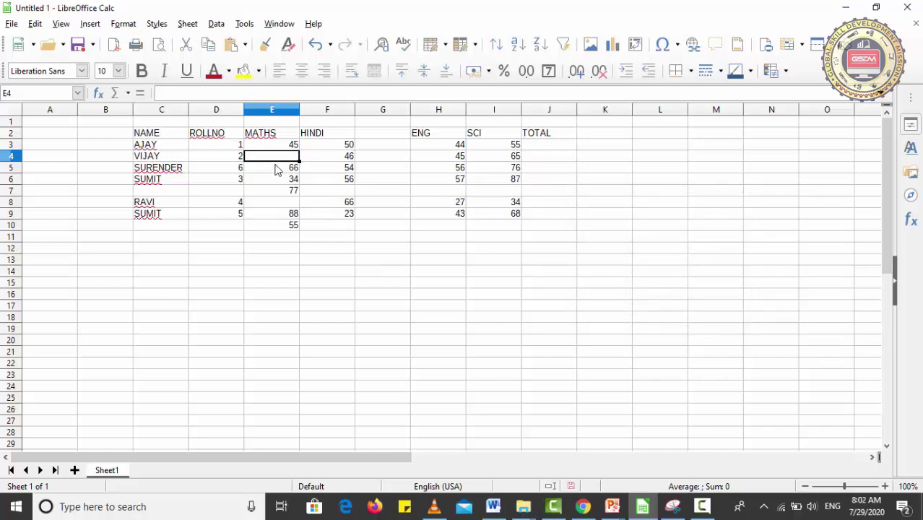
click(505, 213)
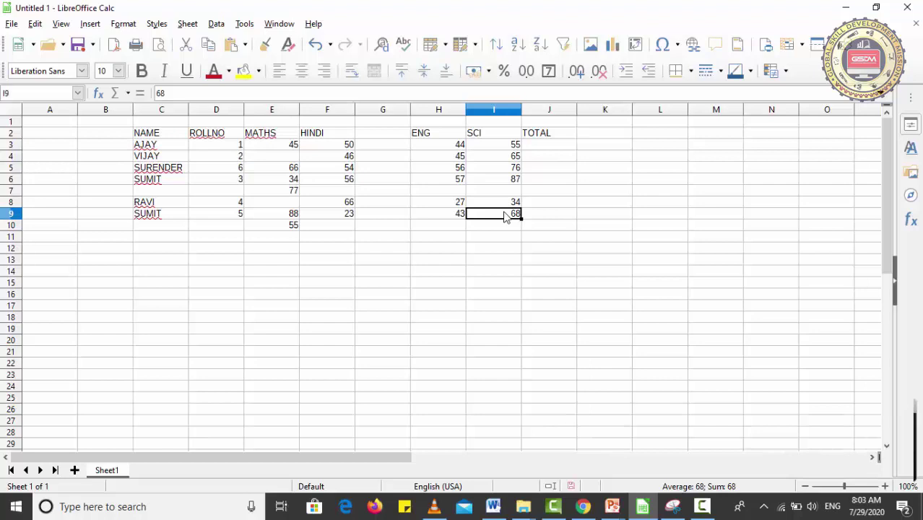
Step: Insert a blank cell at E5, shifting the existing cells in that row to the right
click(285, 170)
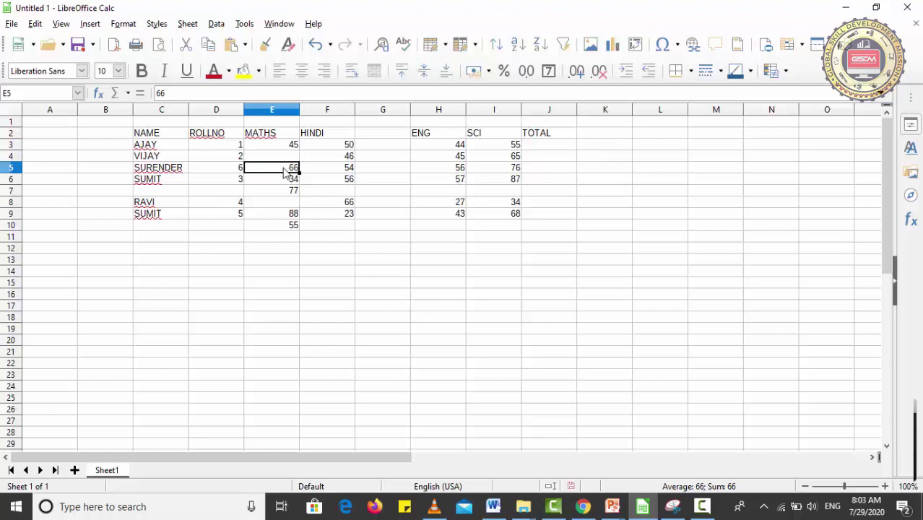
right_click(285, 171)
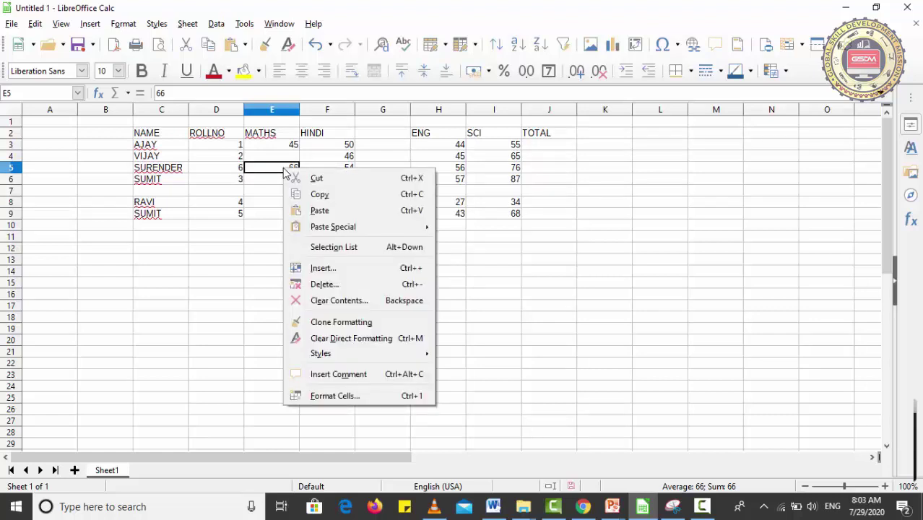
click(375, 270)
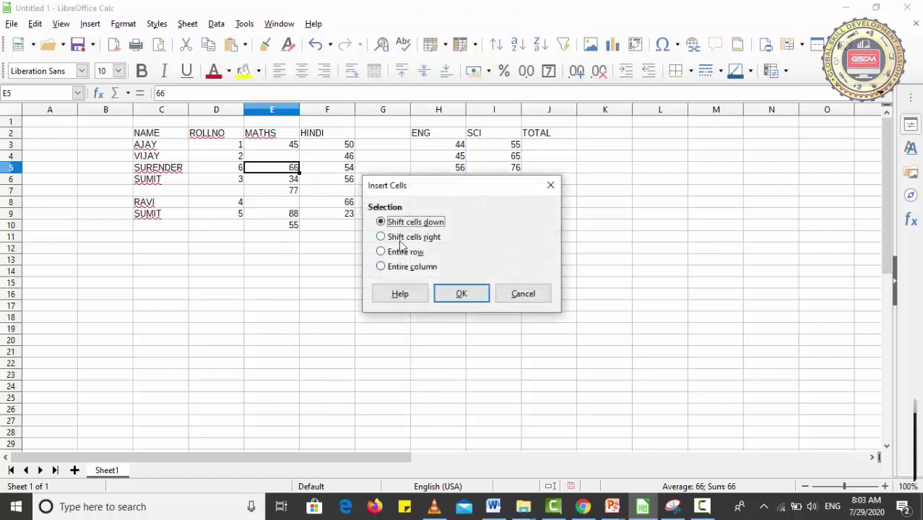
click(399, 241)
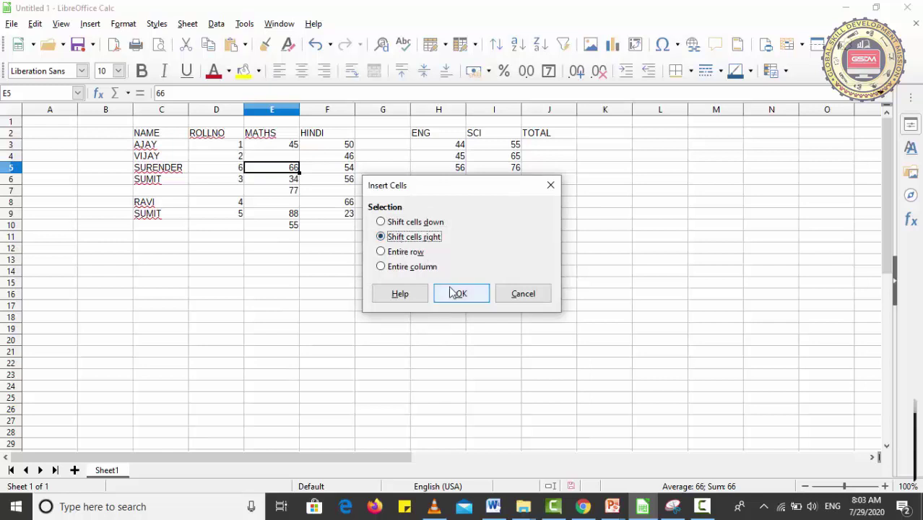
drag(456, 191, 462, 247)
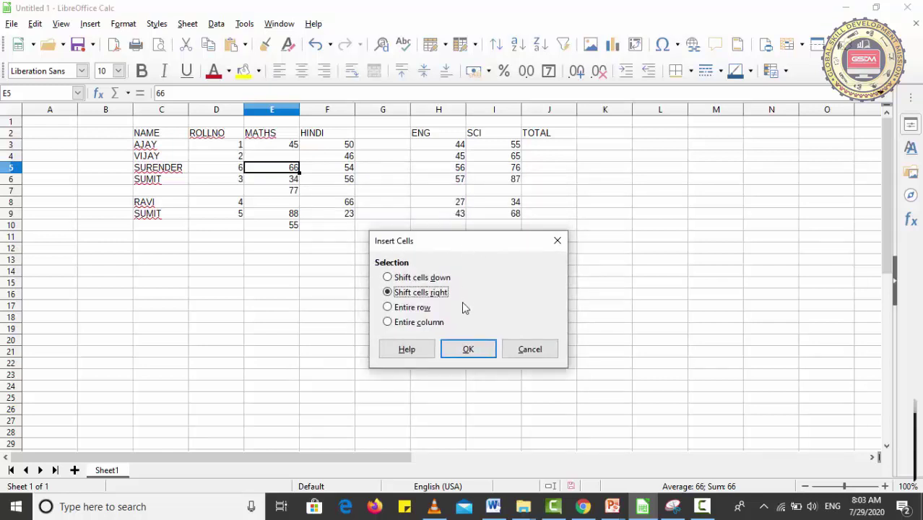
click(463, 350)
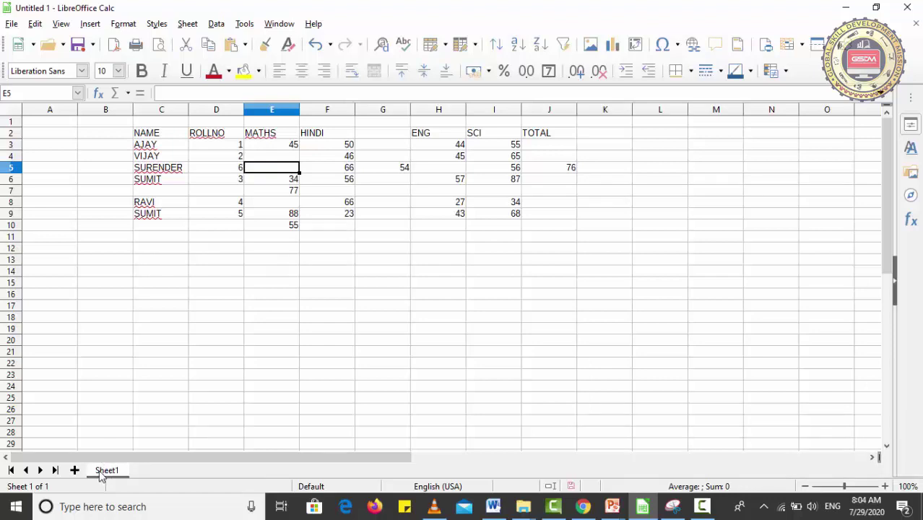
Step: Add two new sheets to the workbook, look through the sheets and return to Sheet1
click(74, 471)
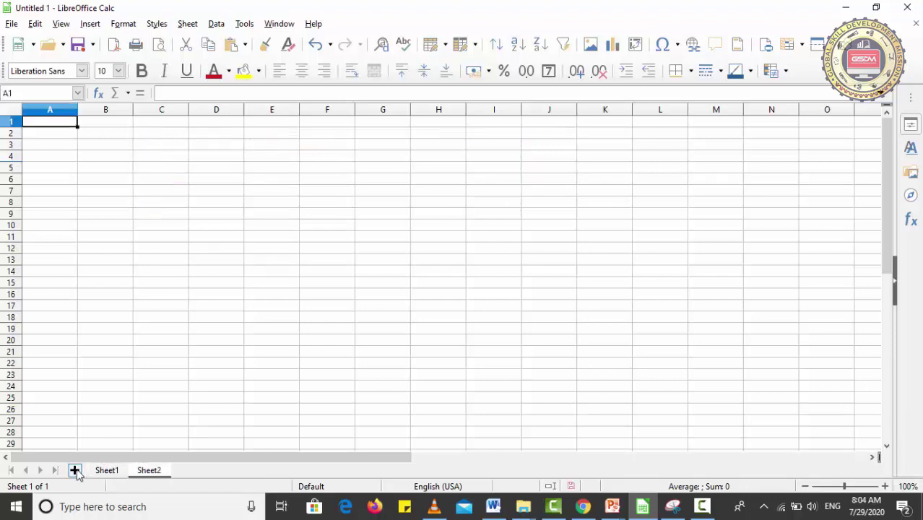
click(74, 470)
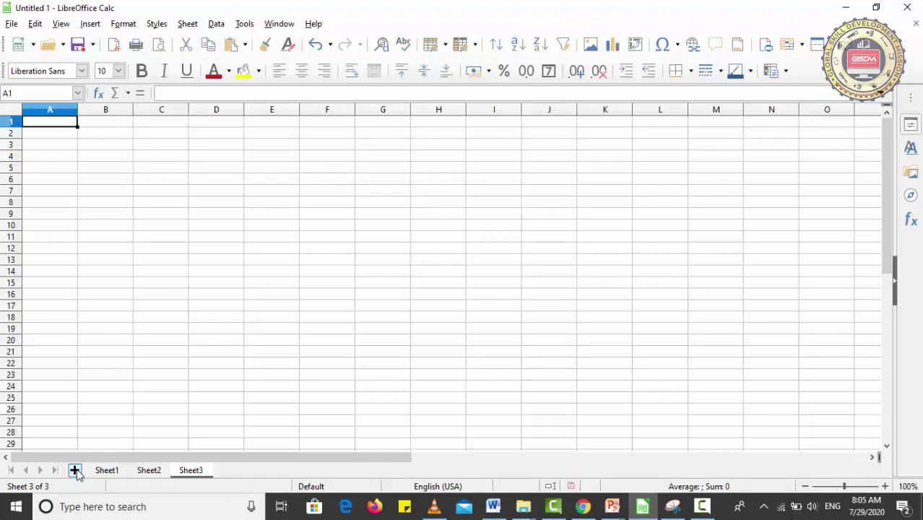
click(107, 472)
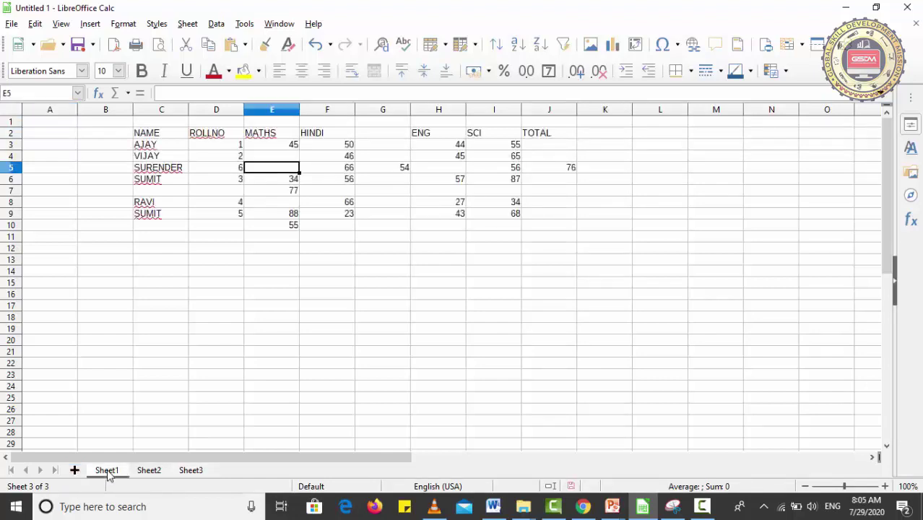
click(140, 473)
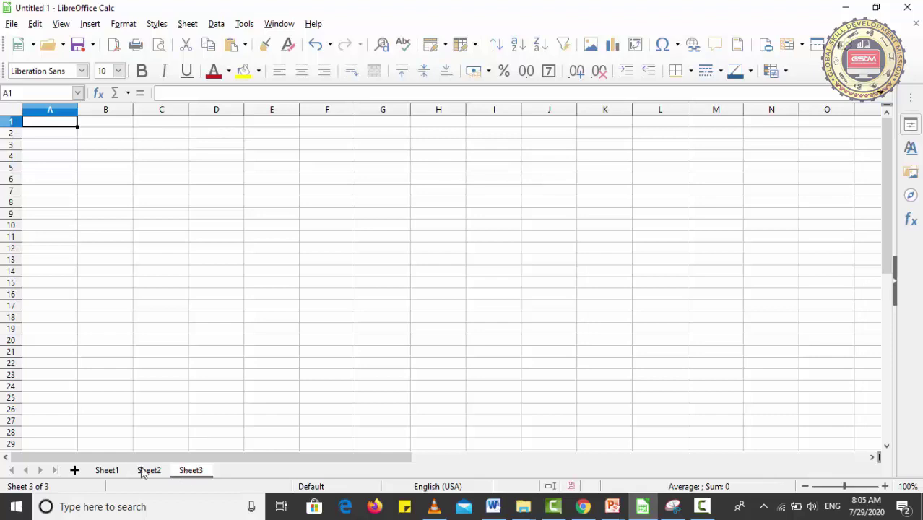
click(115, 471)
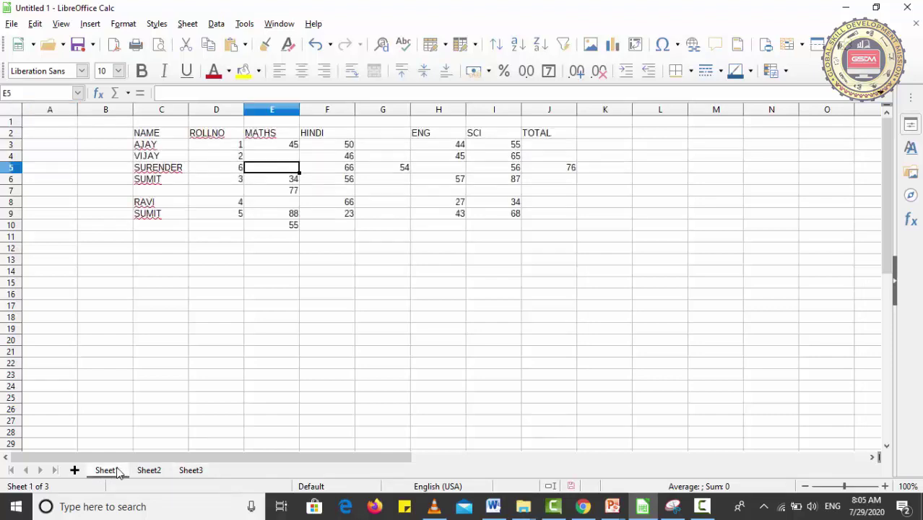
Step: Rename Sheet1 as MYCLASS DATA
right_click(119, 473)
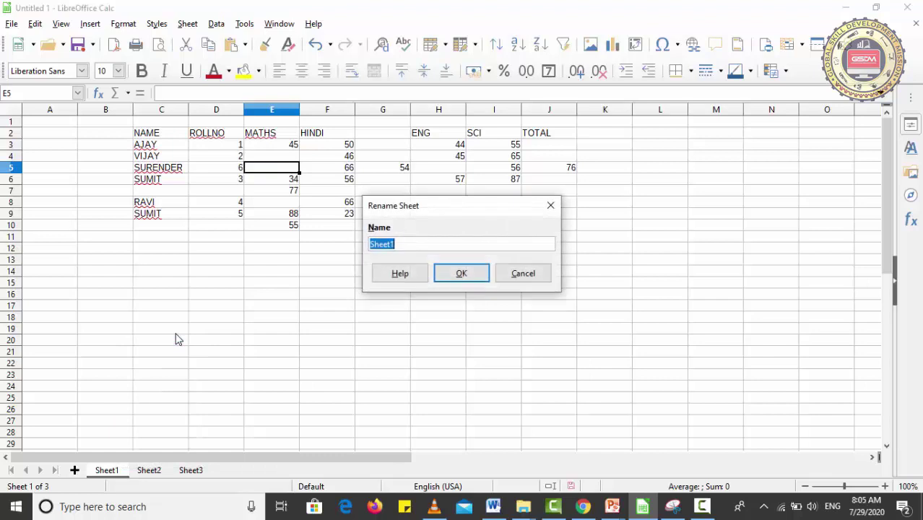
text(MYCLASS DATA)
key(Return)
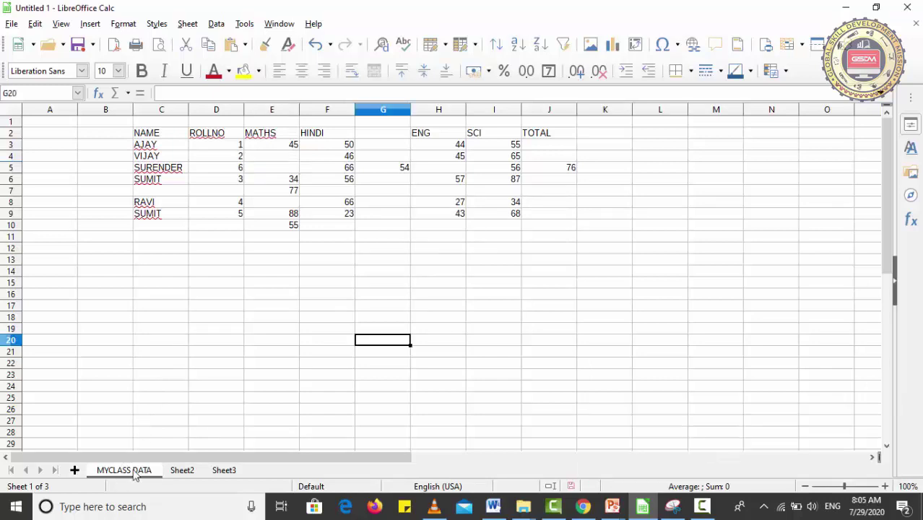
Step: Change the name of the MYCLASS DATA sheet to MYCLASS IMP DATA
double_click(119, 476)
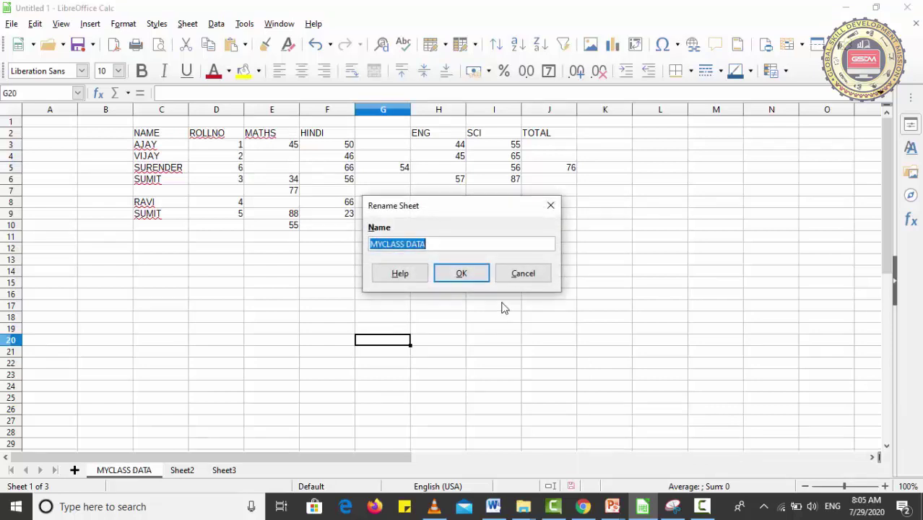
click(439, 245)
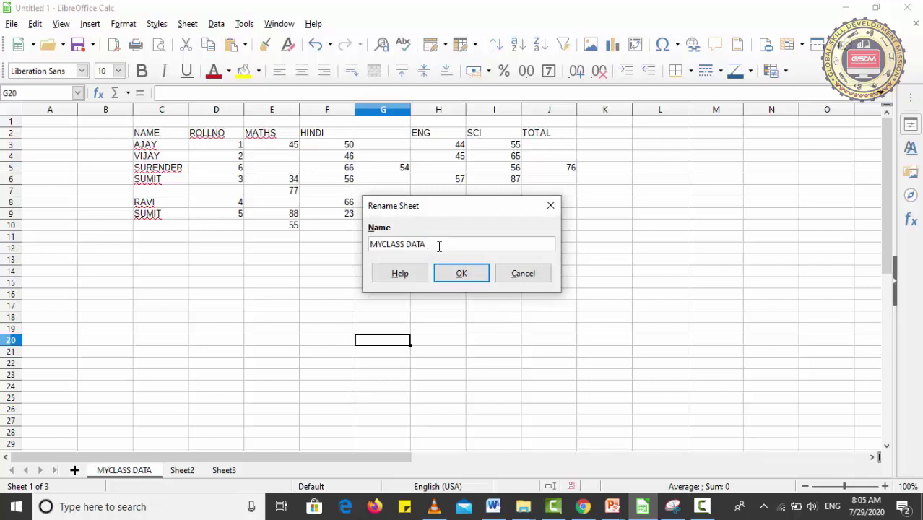
key(BackSpace)
key(BackSpace)
key(BackSpace)
key(BackSpace)
key(BackSpace)
text(IMP DATA)
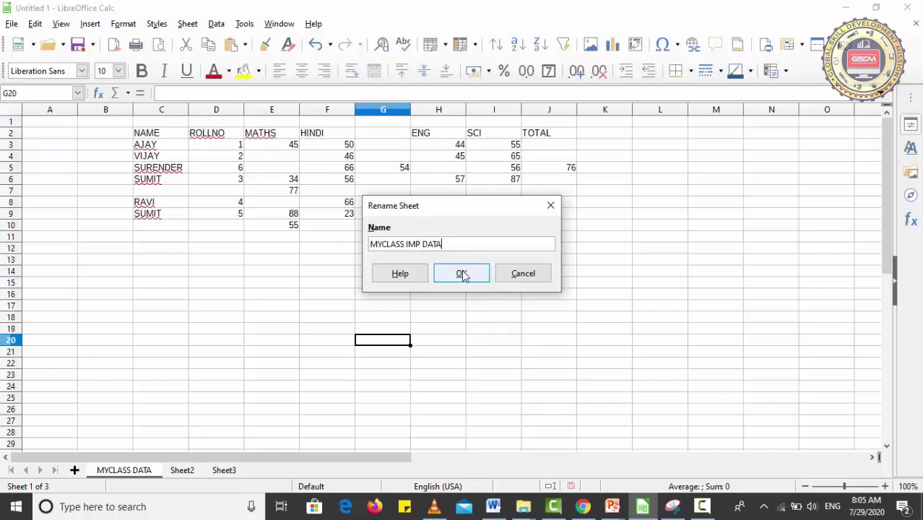
click(462, 274)
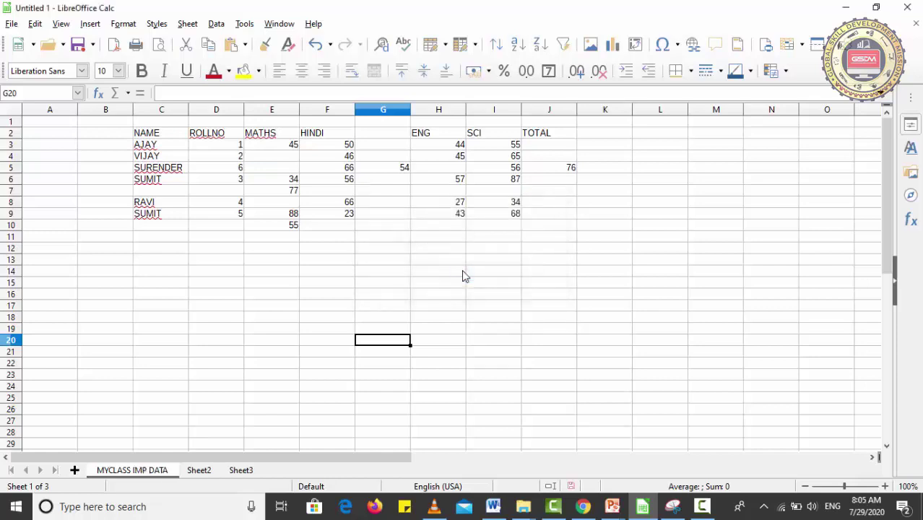